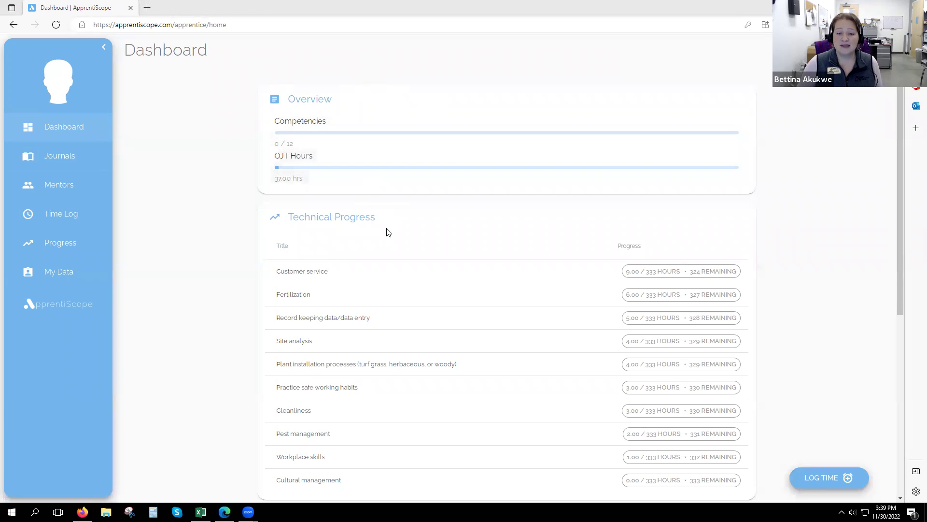
# Review the dashboard, then start a new journal entry dated November 28, 2022
pyautogui.scroll(-2, 387, 232)
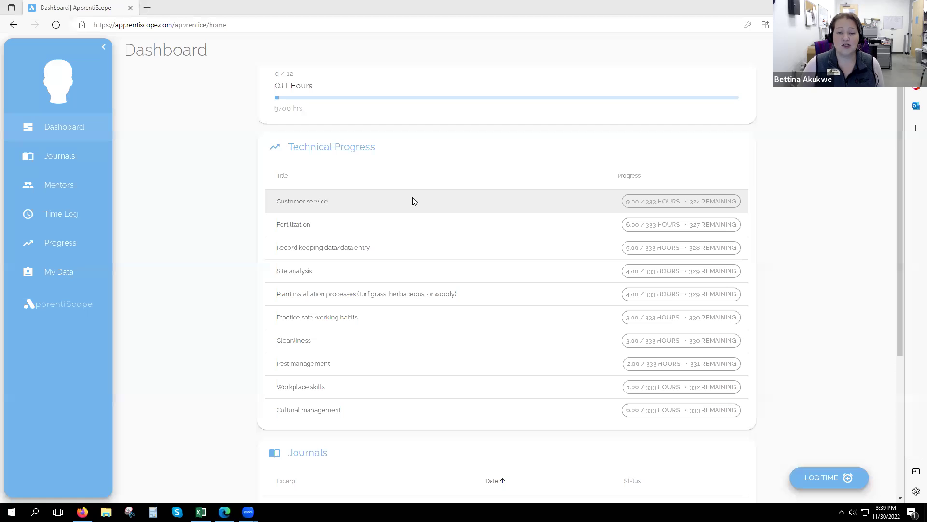
pyautogui.scroll(-5, 413, 199)
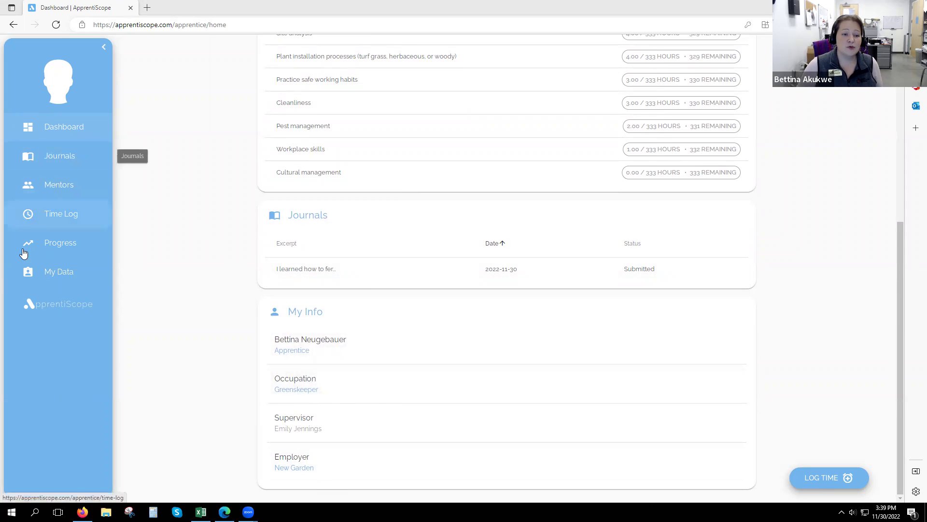
pyautogui.click(80, 156)
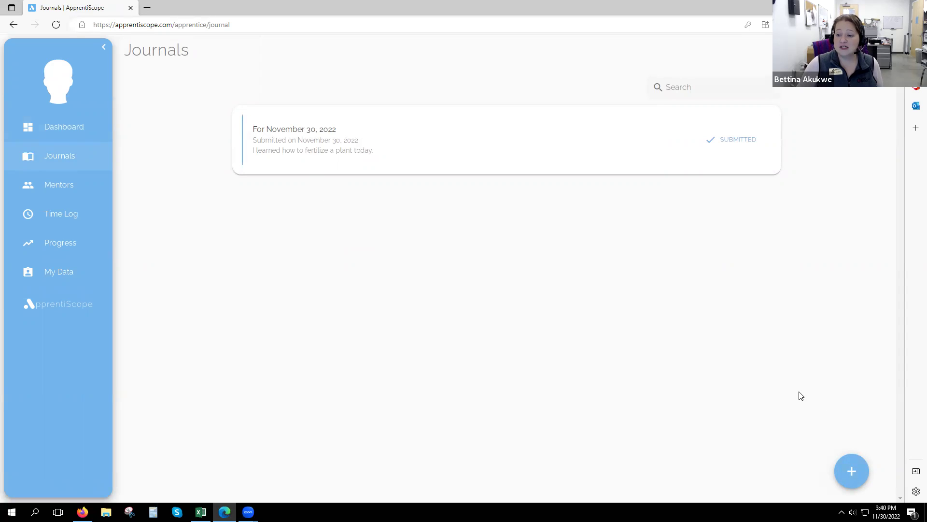
pyautogui.click(852, 479)
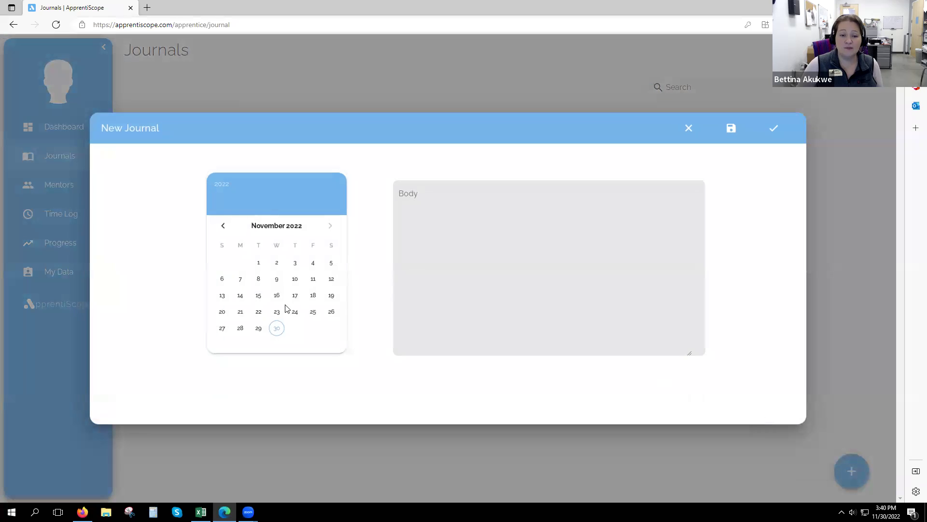
pyautogui.click(240, 329)
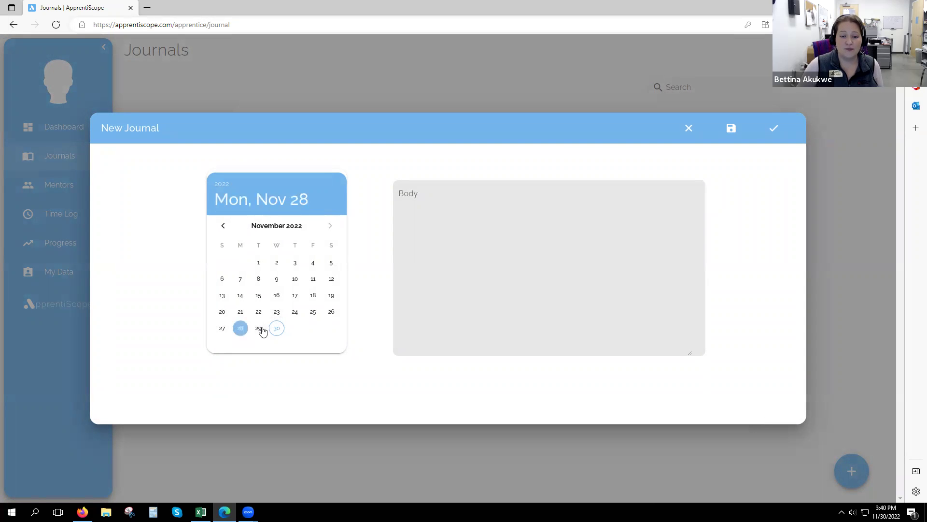
# Write "I only worked 2 hours today because of school." as the journal body and submit the entry
pyautogui.click(512, 269)
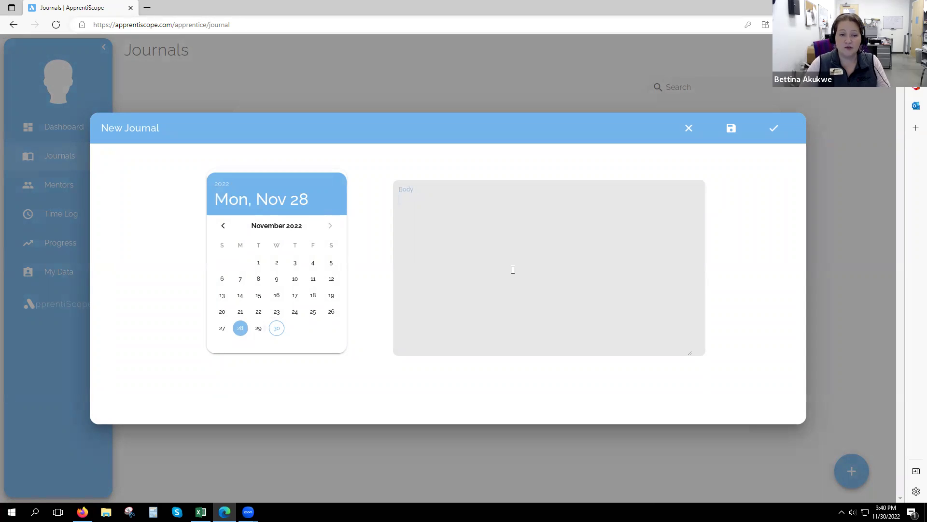
pyautogui.write('I')
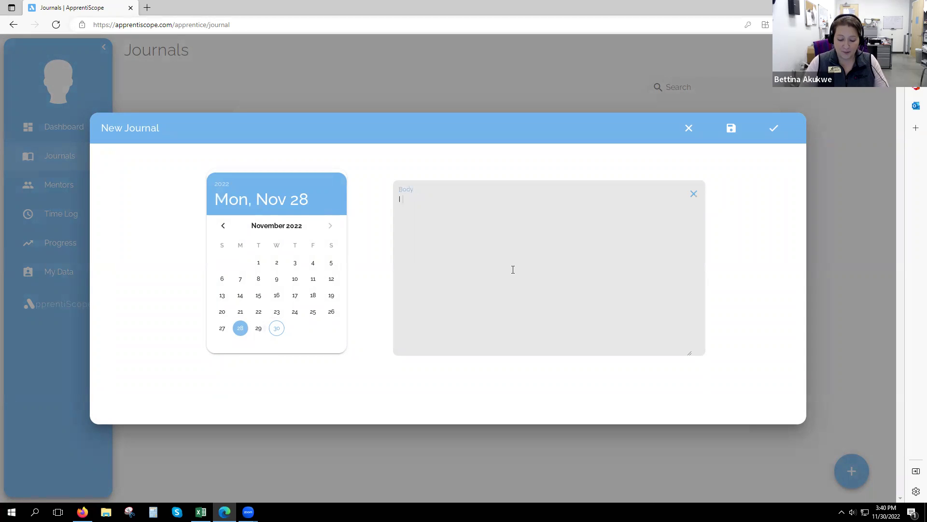
pyautogui.write(' only worked ')
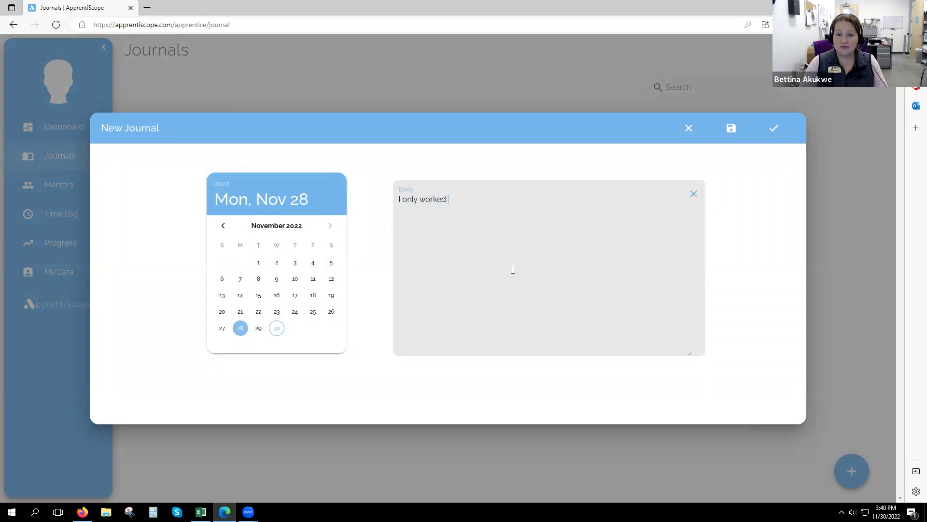
pyautogui.write('2 hours today')
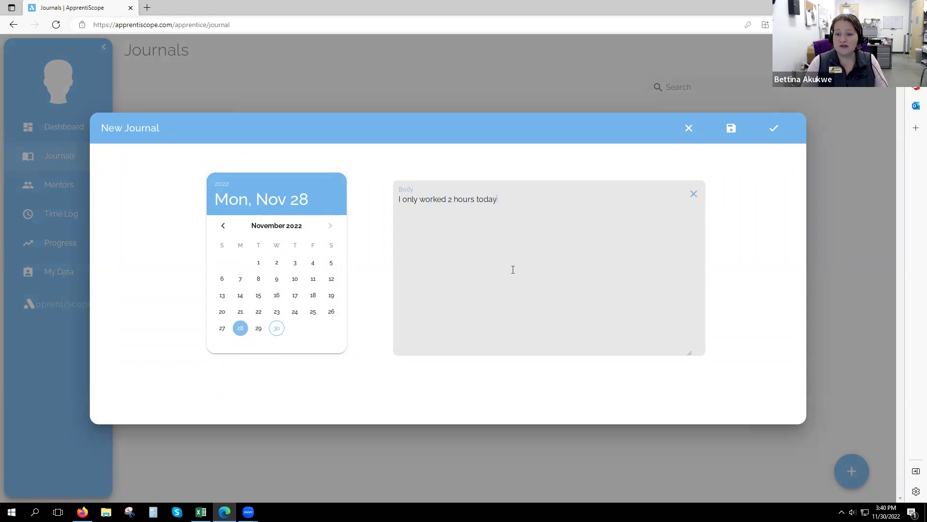
pyautogui.write(' because of school.')
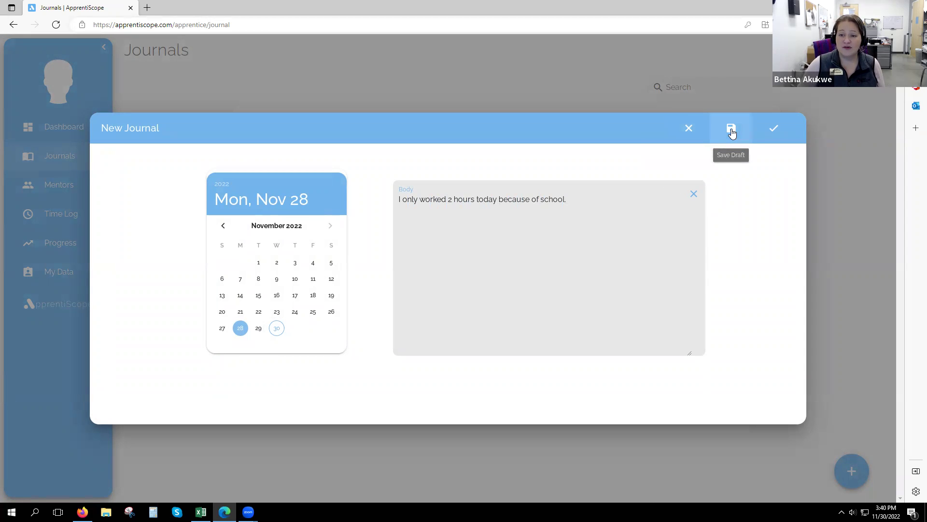
pyautogui.click(771, 127)
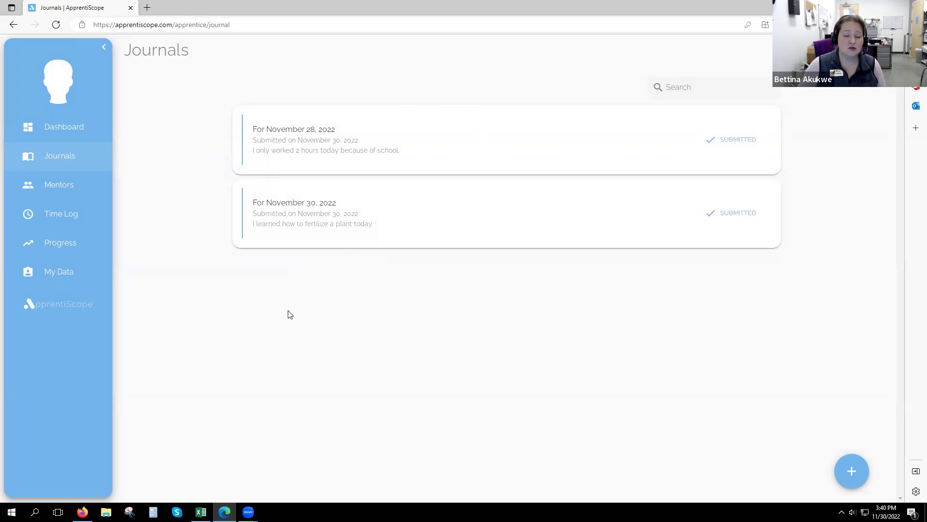
# Check the mentors list, then start an OJT time log for November 17 with 4 hours Pest management and 1 hour Cultural management
pyautogui.click(59, 186)
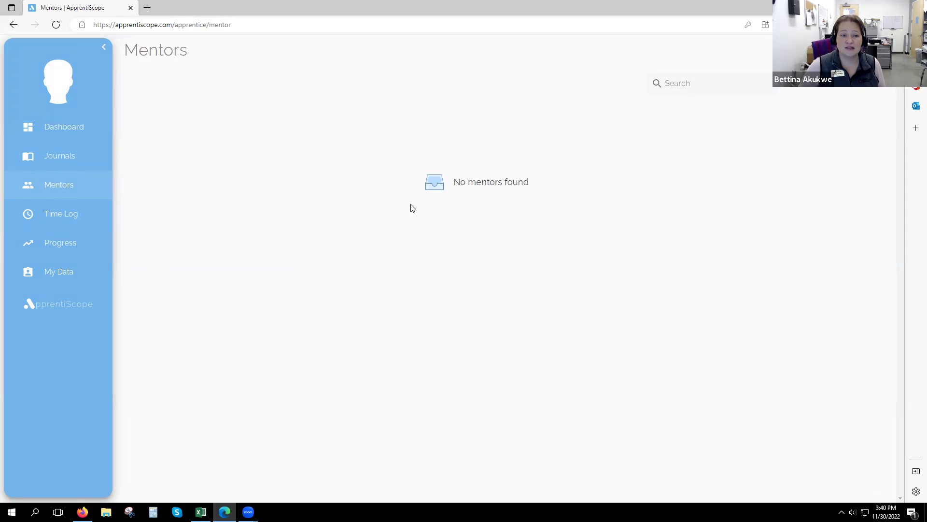
pyautogui.click(68, 214)
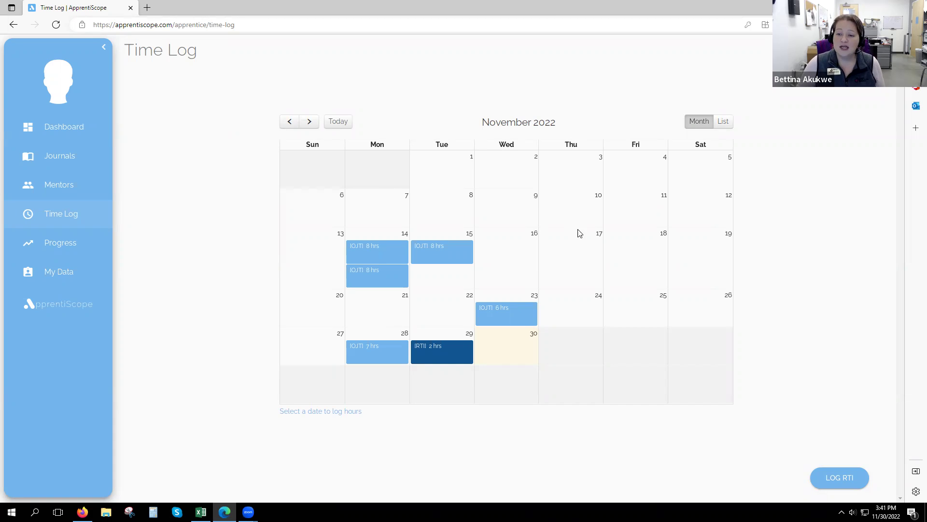
pyautogui.click(576, 255)
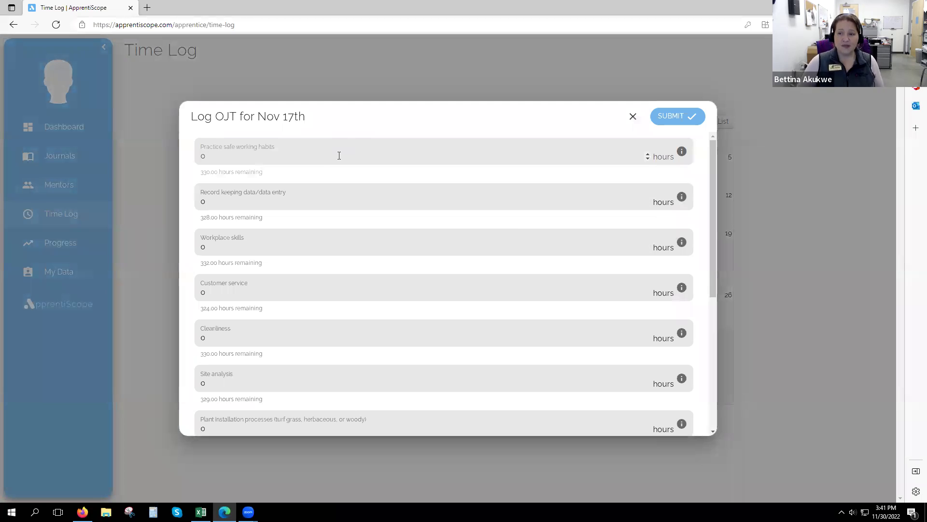
pyautogui.scroll(-5, 339, 155)
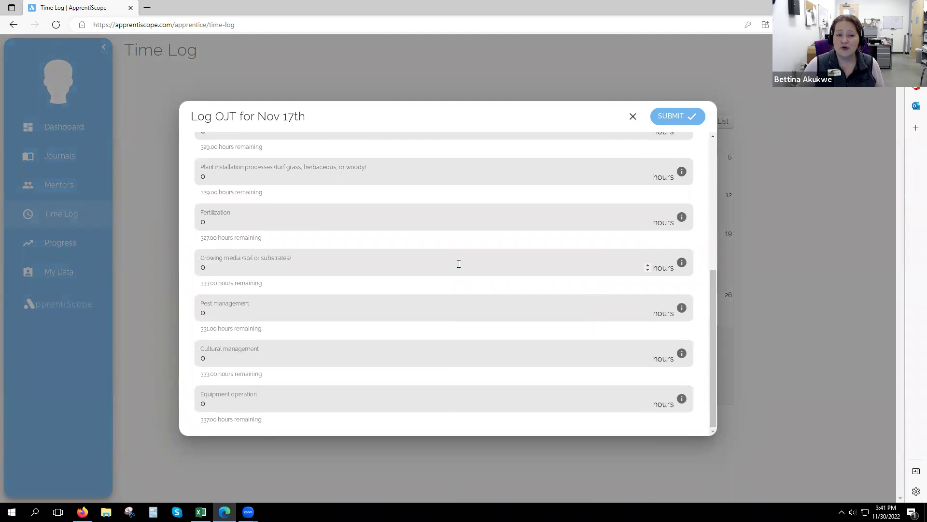
pyautogui.click(646, 311)
pyautogui.write('3')
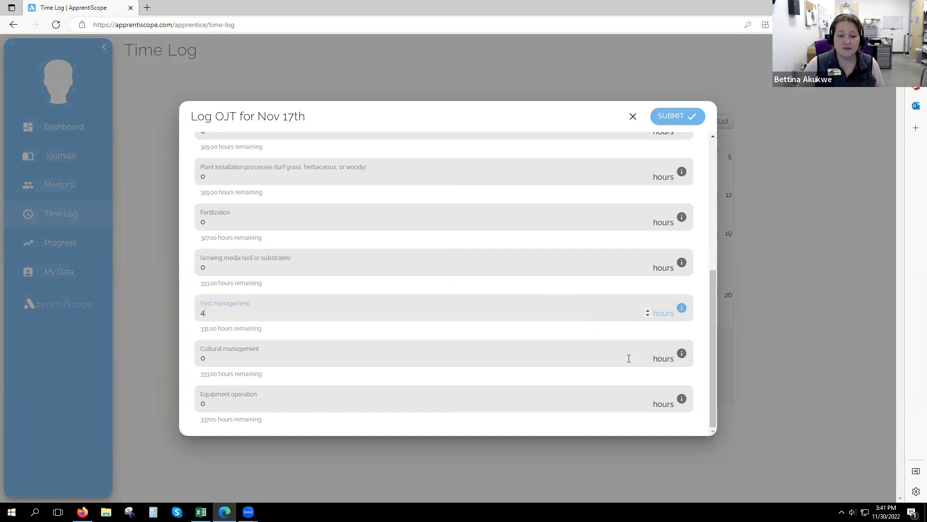
pyautogui.click(648, 356)
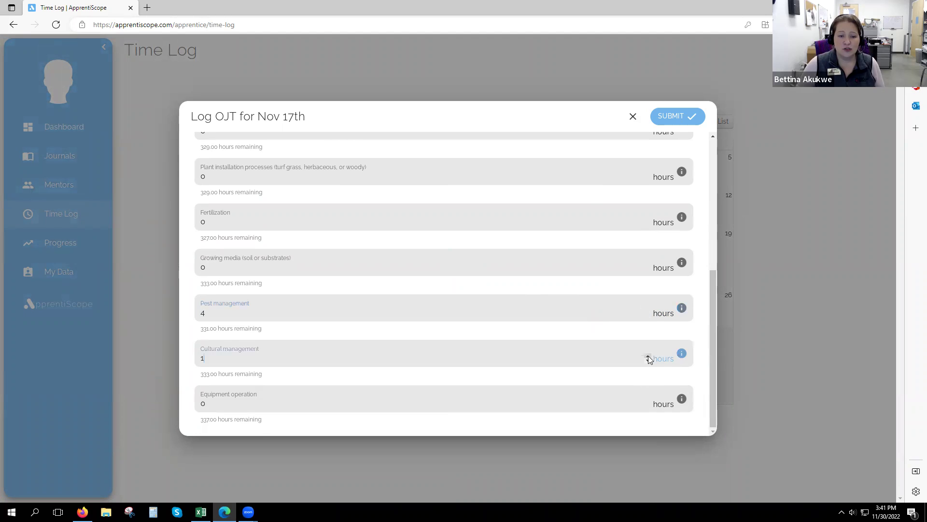
# Add 1 hour Cleanliness, 1 hour Site analysis and 2 hours Record keeping data/data entry, and submit the November 17 OJT hours
pyautogui.scroll(3, 542, 297)
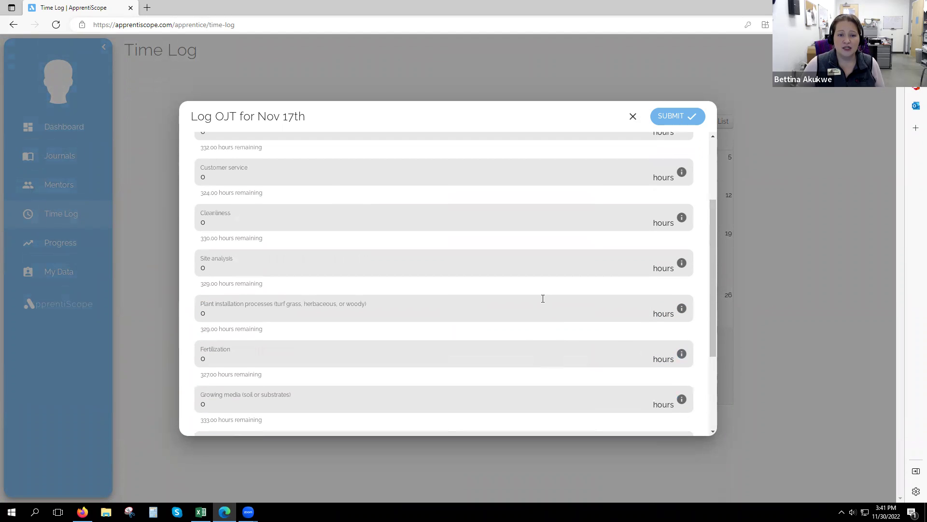
pyautogui.click(648, 220)
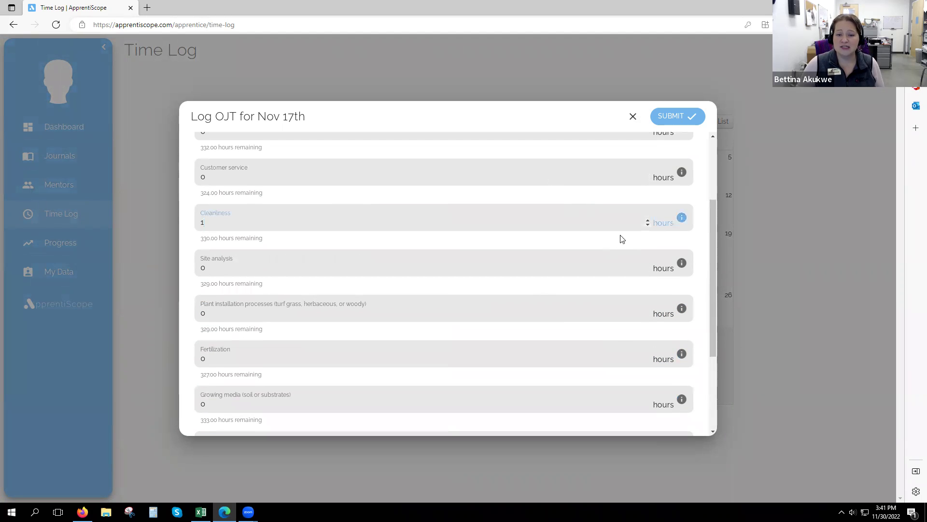
pyautogui.click(647, 266)
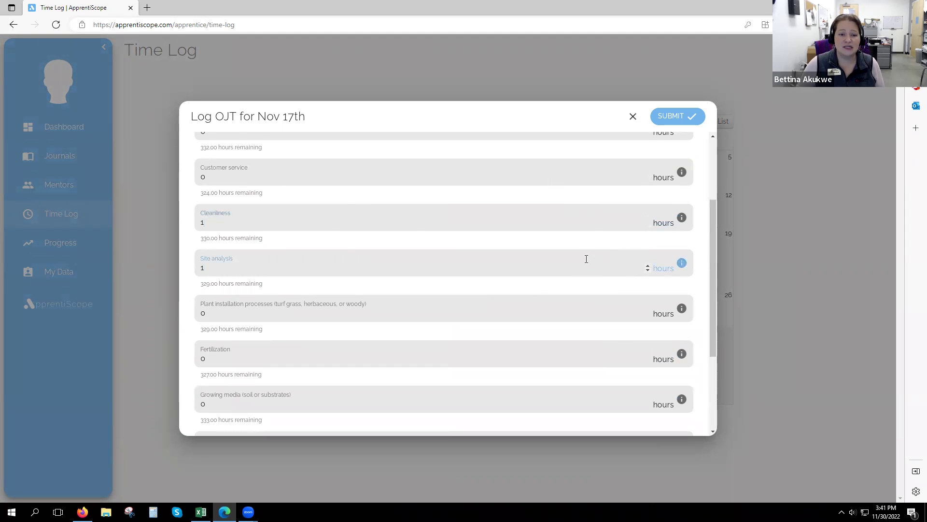
pyautogui.scroll(2, 586, 259)
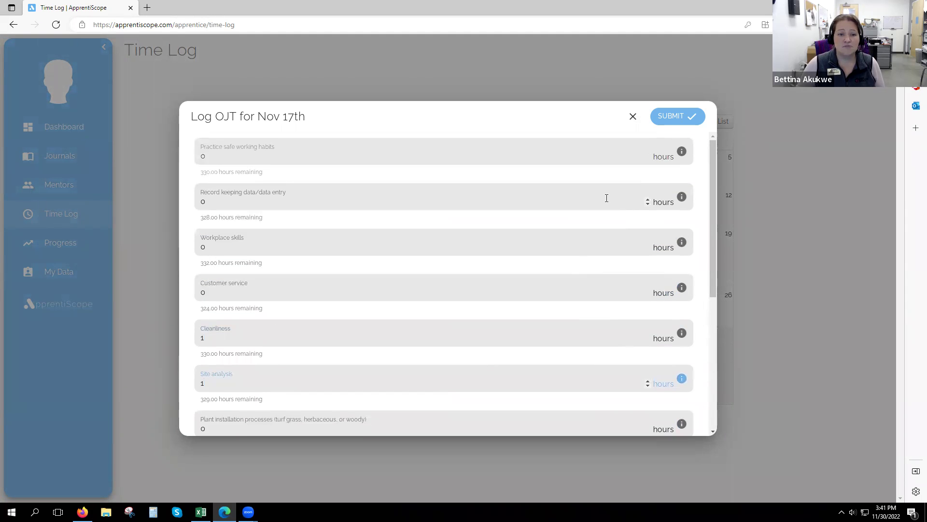
pyautogui.doubleClick(648, 199)
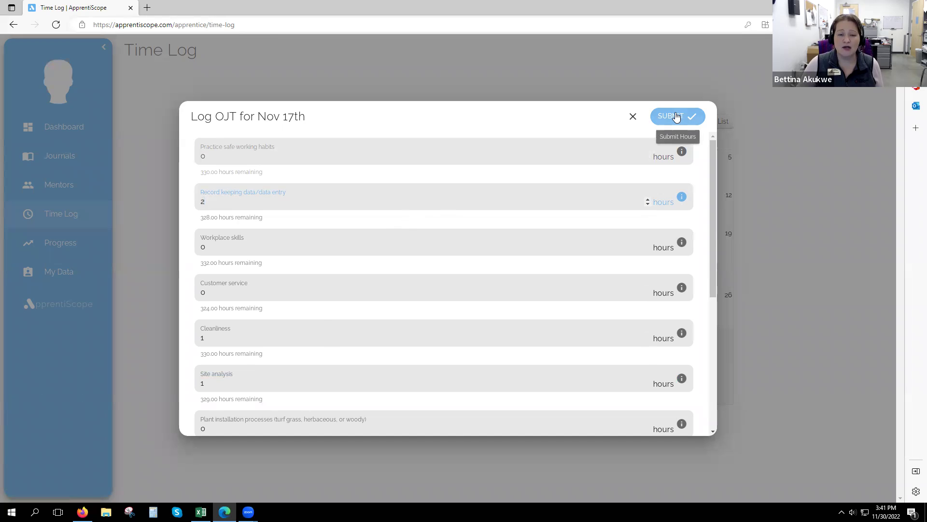
pyautogui.click(676, 117)
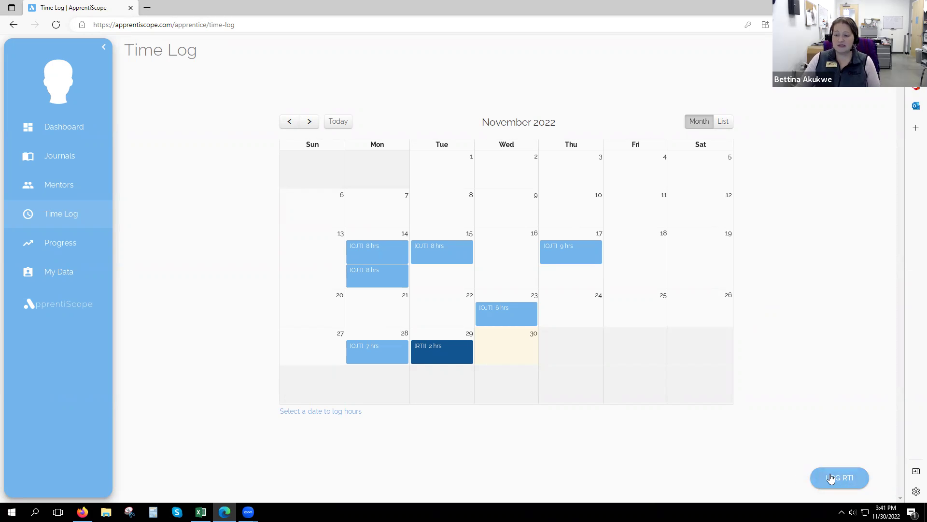
# Log and submit 2 RTI hours of Applied Plant Science for November 23, 2022
pyautogui.click(831, 479)
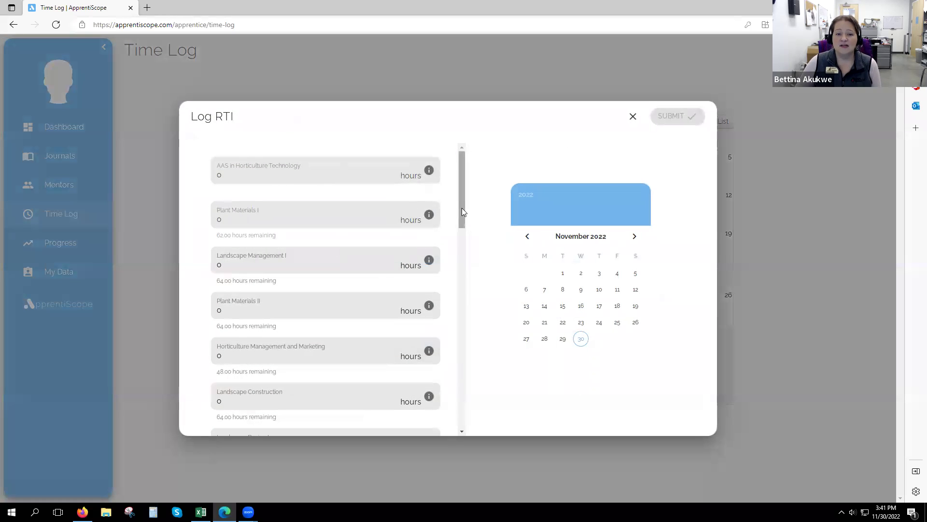
pyautogui.scroll(-8, 326, 181)
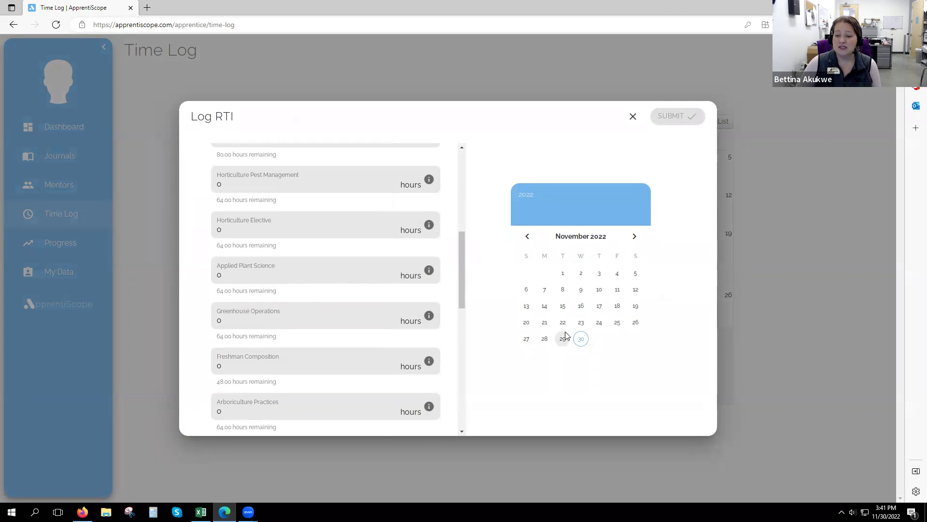
pyautogui.click(581, 329)
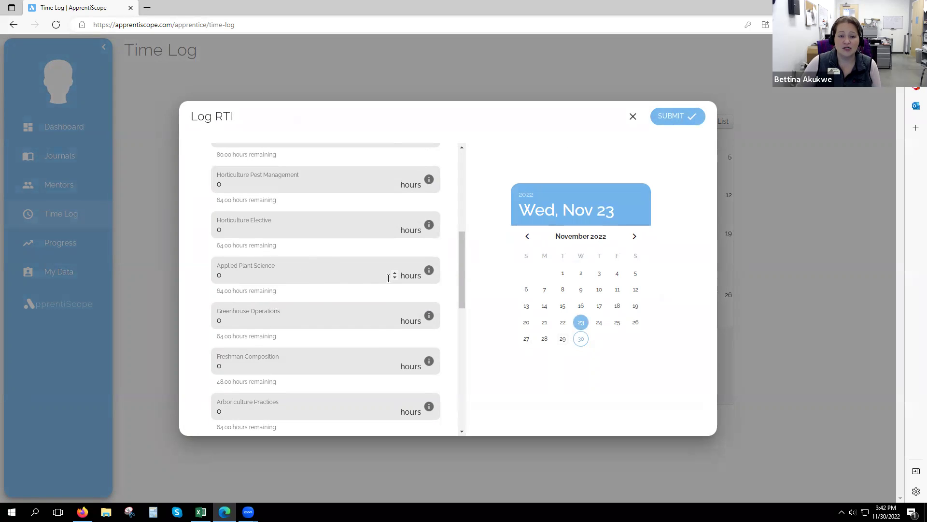
pyautogui.click(395, 272)
pyautogui.click(395, 273)
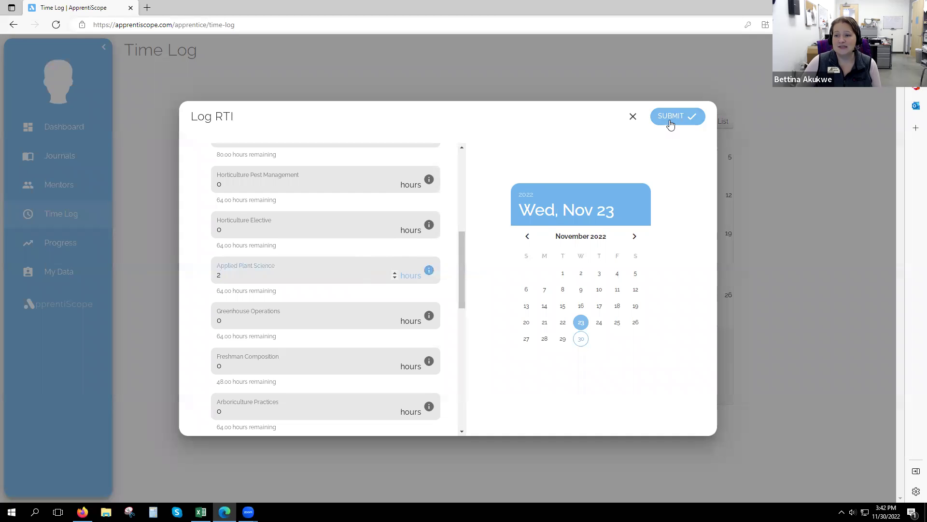
pyautogui.click(674, 118)
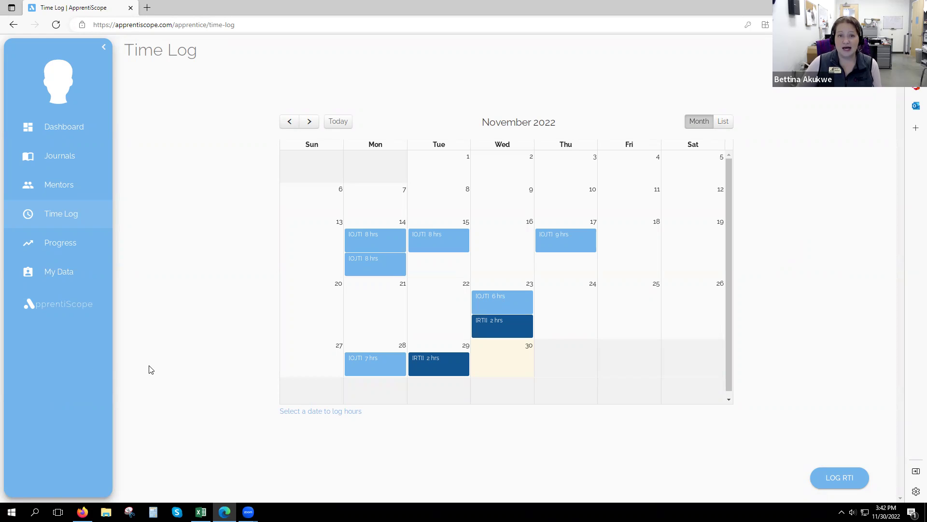
# Switch to the upload template in Excel and enter 1 hour Customer service and 2 hours Equipment operation for 11/23/2022
pyautogui.click(201, 511)
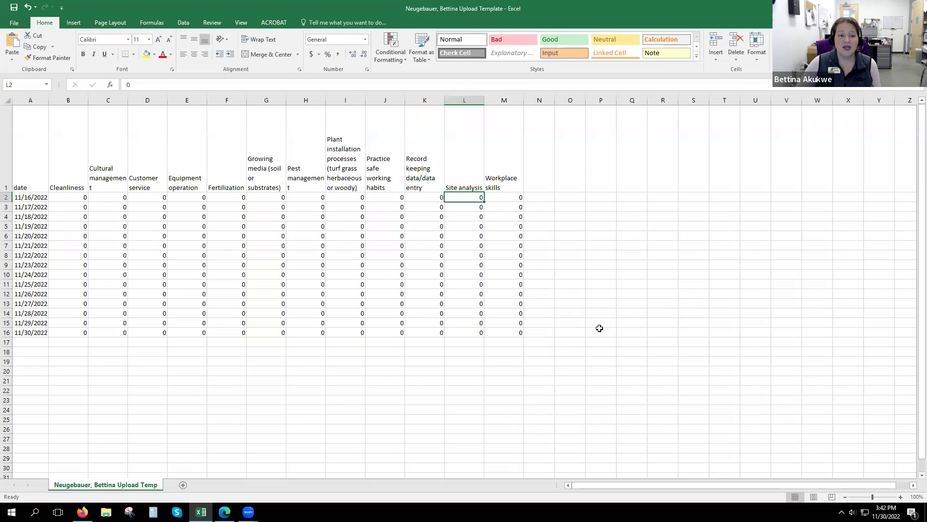
pyautogui.moveTo(33, 195); pyautogui.dragTo(30, 330)
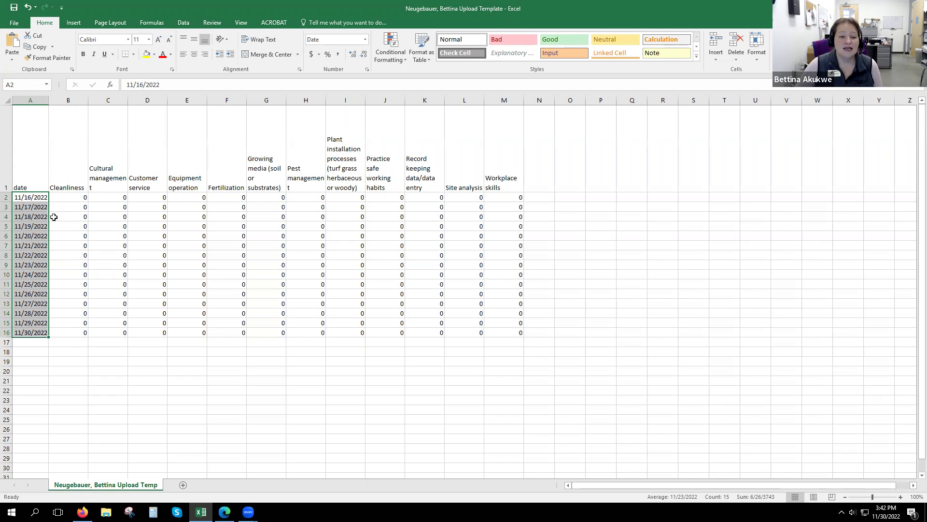
pyautogui.click(73, 264)
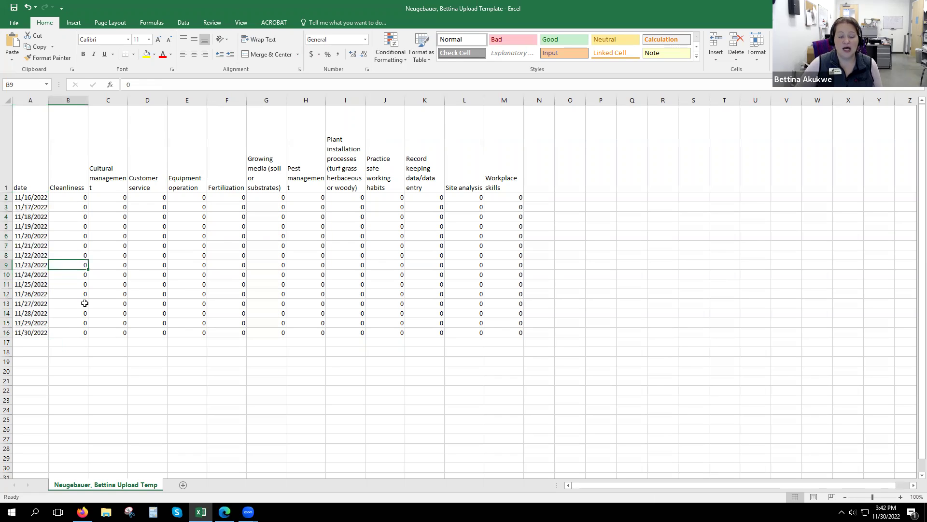
pyautogui.press('Right')
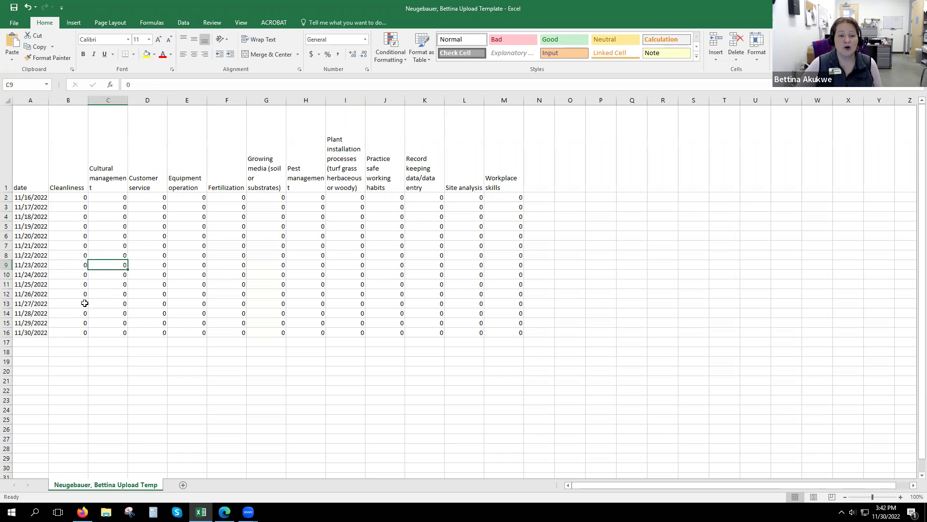
pyautogui.press('Right')
pyautogui.write('1')
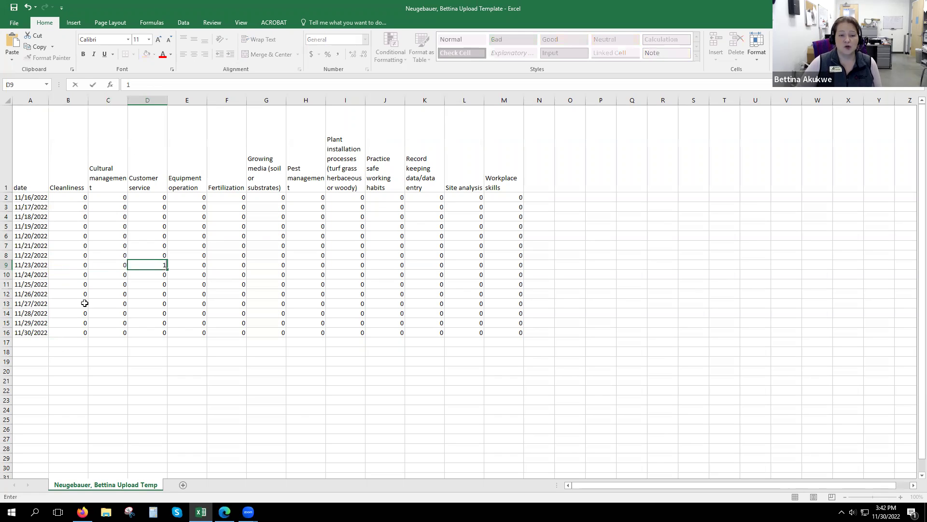
pyautogui.press('Right')
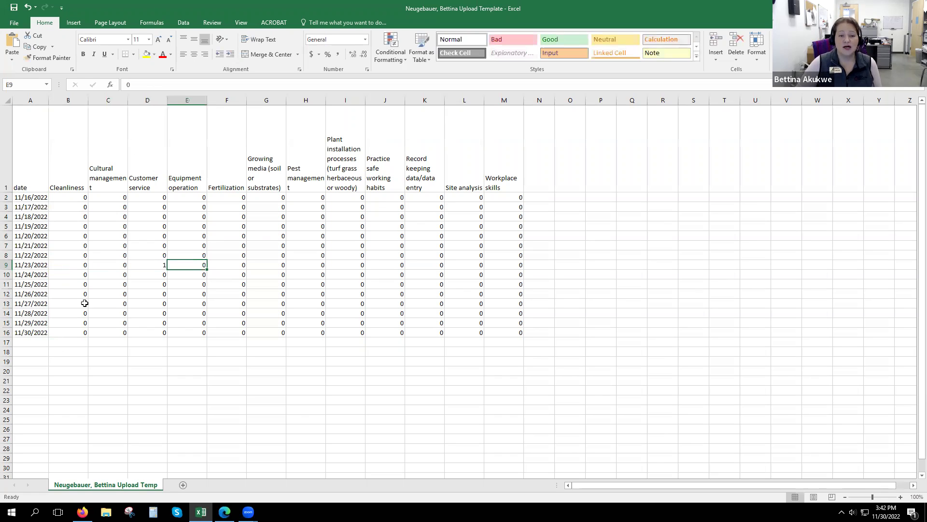
pyautogui.write('2')
pyautogui.press('Right')
# Enter 1 hour Site analysis and 2 hours Practice safe working habits for 11/23/2022 in the upload template
pyautogui.press('Right')
pyautogui.press('Right')
pyautogui.press('Right')
pyautogui.press('Right')
pyautogui.press('Right')
pyautogui.press('Right')
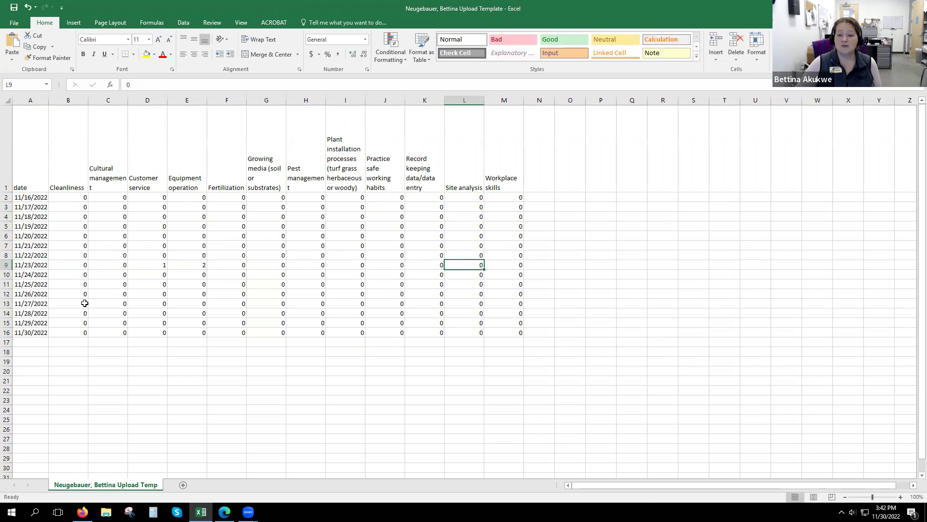
pyautogui.write('1')
pyautogui.press('Left')
pyautogui.press('Left')
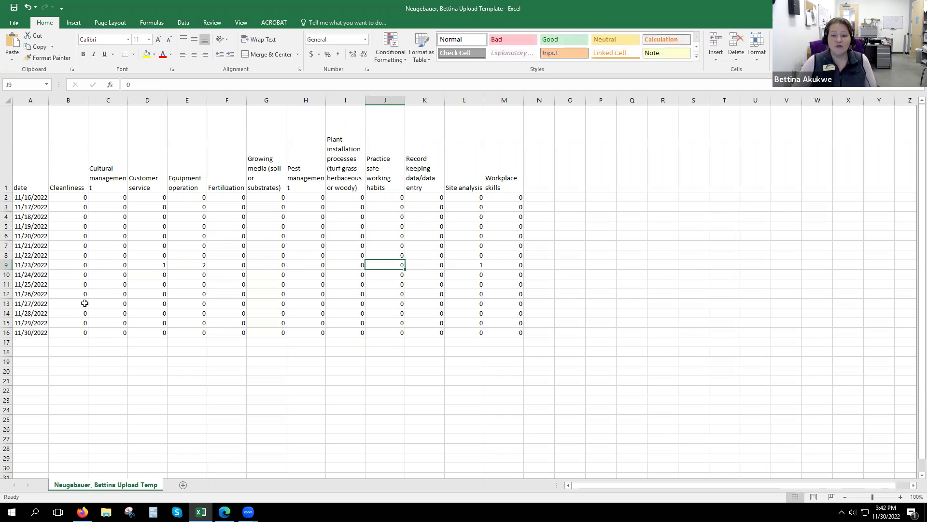
pyautogui.write('2')
pyautogui.press('Return')
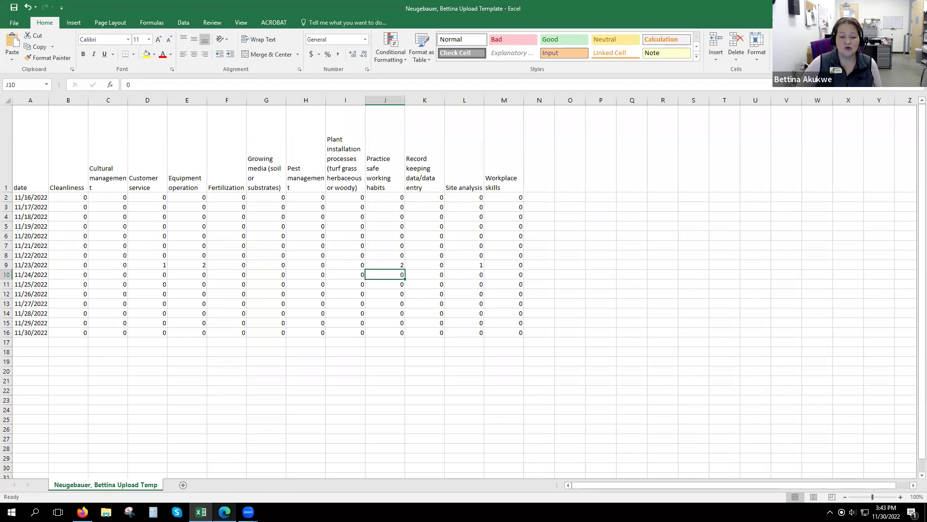
# Switch back to ApprentiScope and review the completed OJT hours and the progress of each technical competency
pyautogui.click(224, 511)
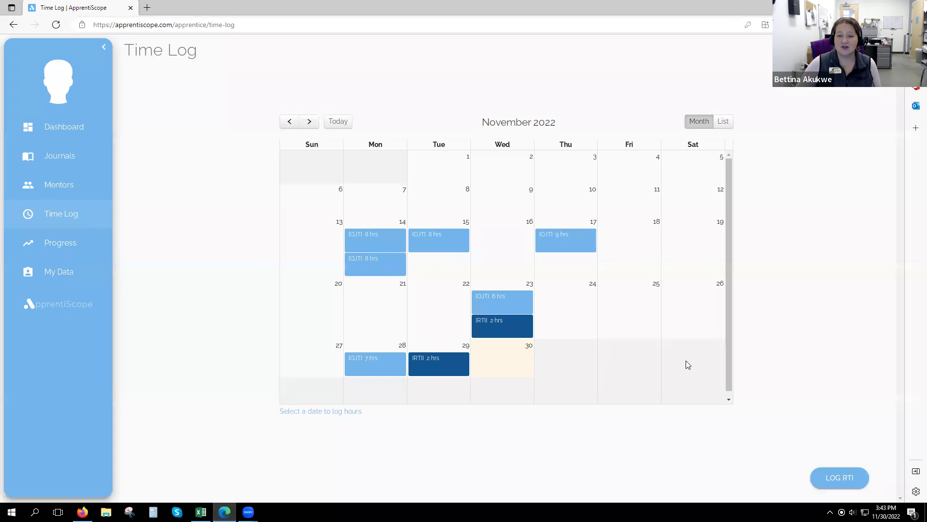
pyautogui.click(67, 242)
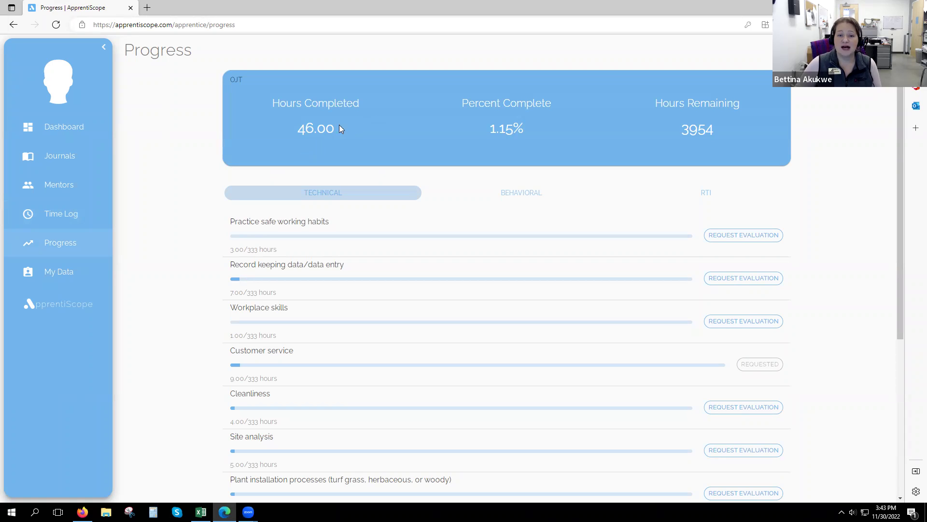
pyautogui.moveTo(339, 128); pyautogui.dragTo(294, 126)
pyautogui.click(343, 140)
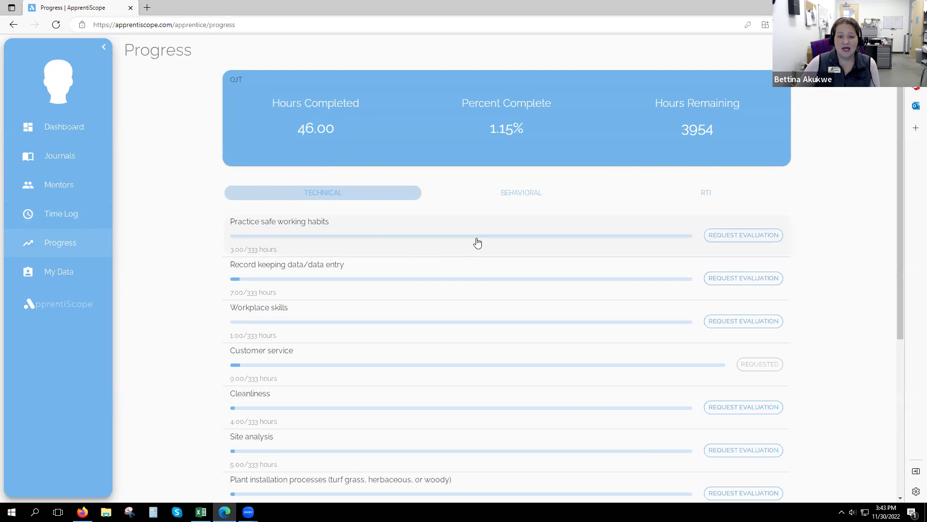
pyautogui.scroll(-5, 392, 231)
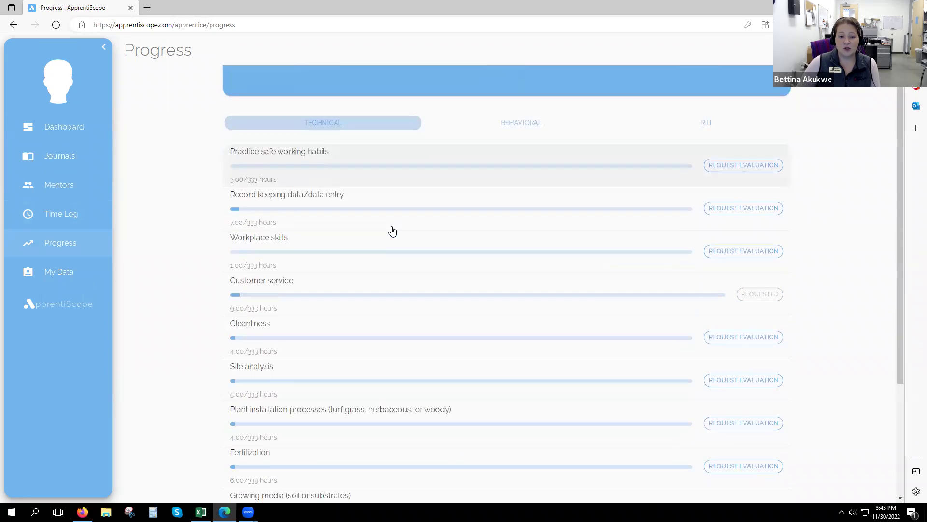
pyautogui.scroll(5, 445, 355)
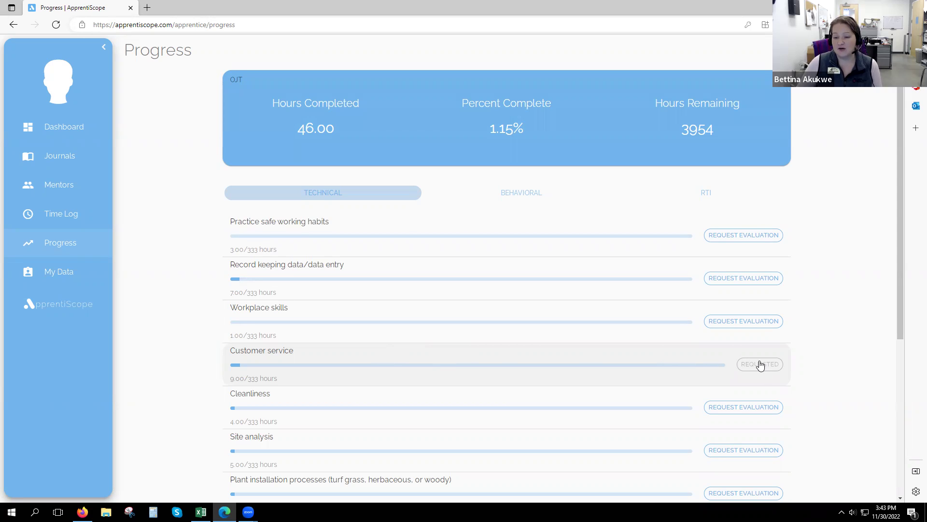
# Request an evaluation for the Record keeping data/data entry competency and dismiss its details
pyautogui.scroll(-1, 761, 364)
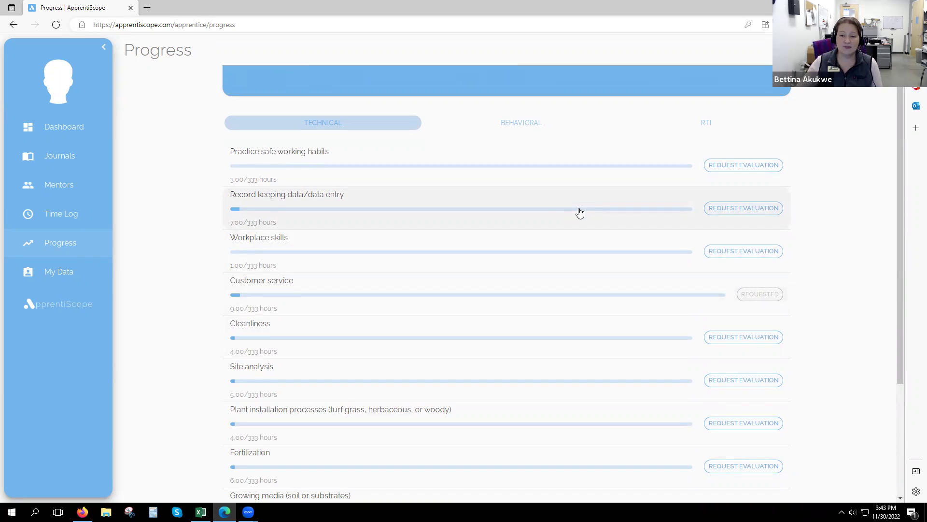
pyautogui.click(744, 209)
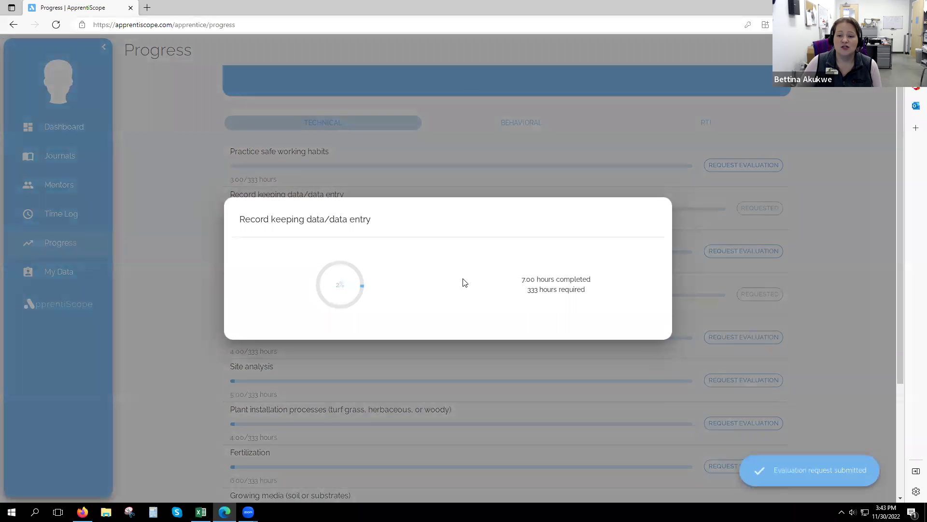
pyautogui.click(158, 201)
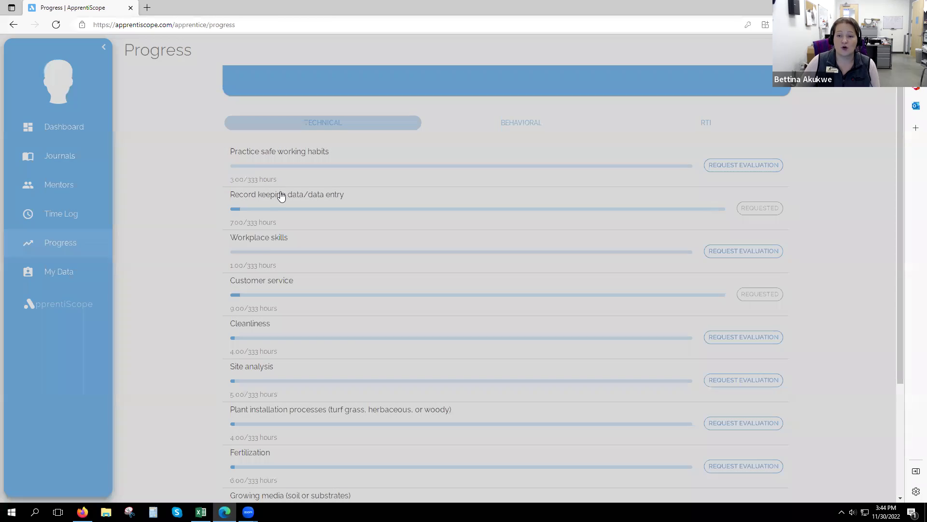
# Review the behavioral competencies, including the rating details for Demonstrates knowledge of first aid best practices
pyautogui.click(528, 128)
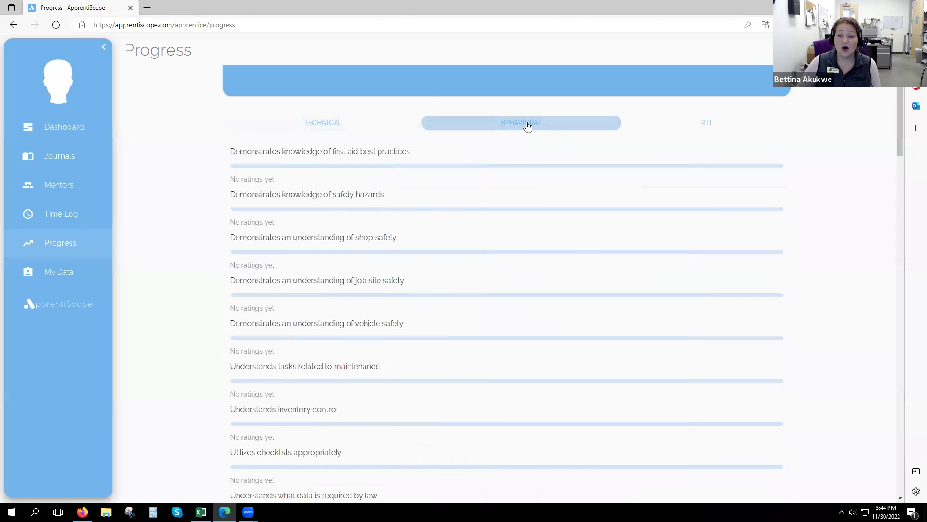
pyautogui.scroll(-4, 430, 170)
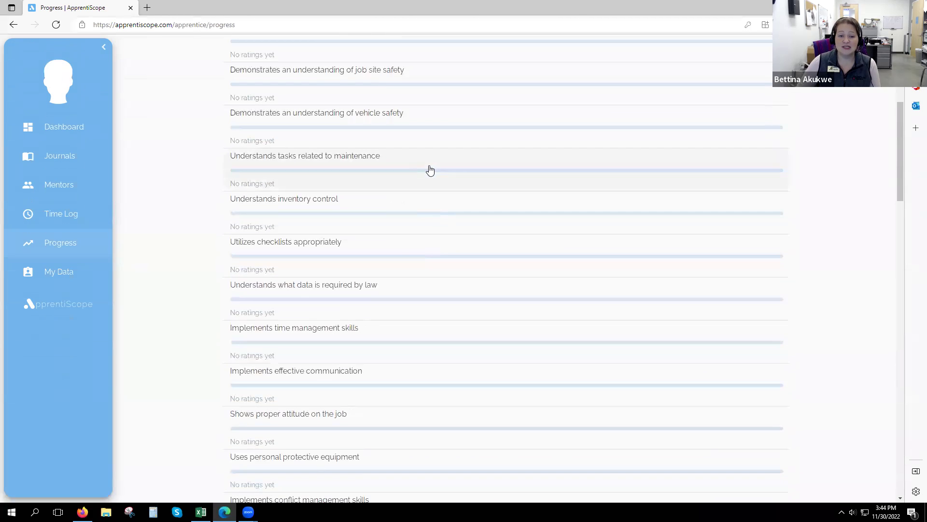
pyautogui.scroll(5, 429, 169)
pyautogui.scroll(2, 462, 156)
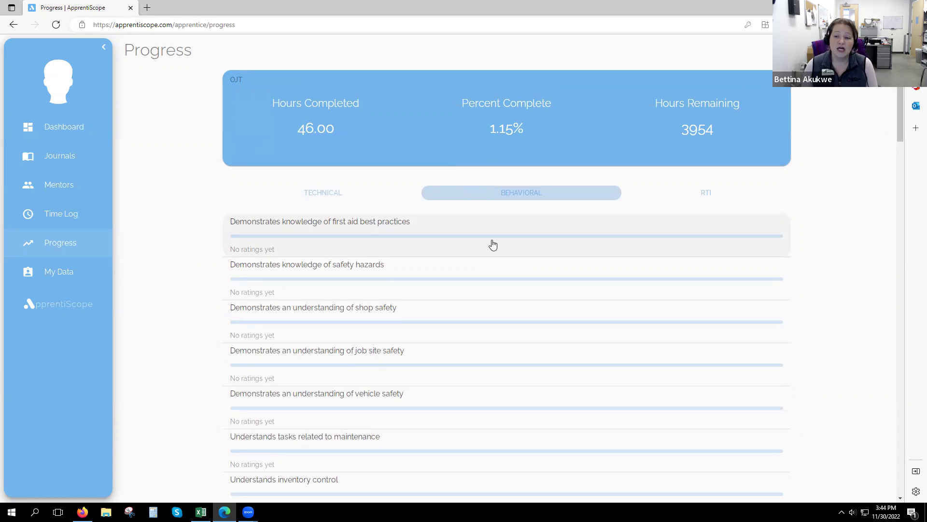
pyautogui.click(437, 233)
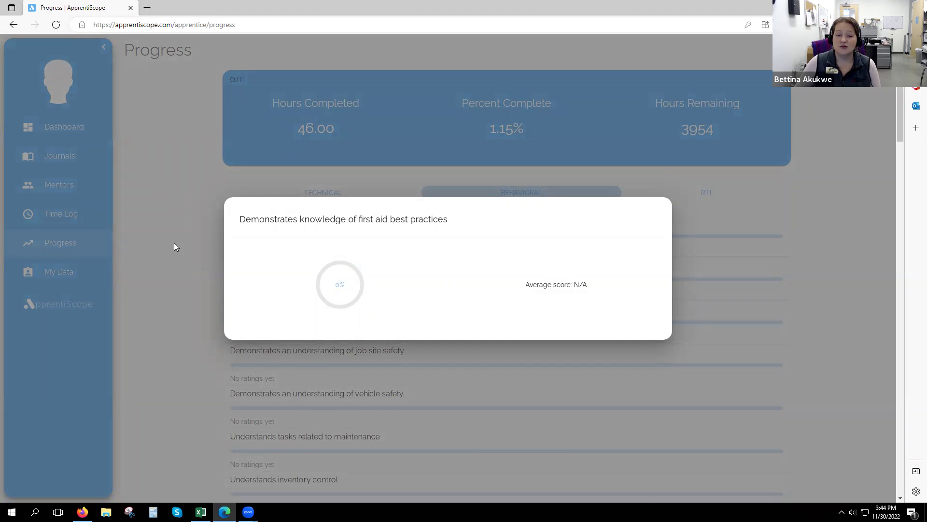
pyautogui.click(157, 240)
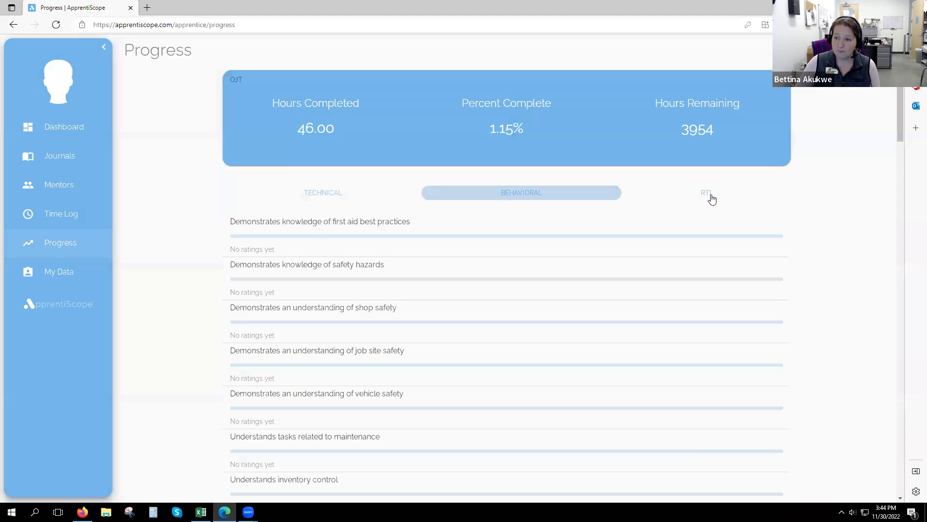
# Review the RTI progress for the AAS in Horticulture Technology courses
pyautogui.click(712, 200)
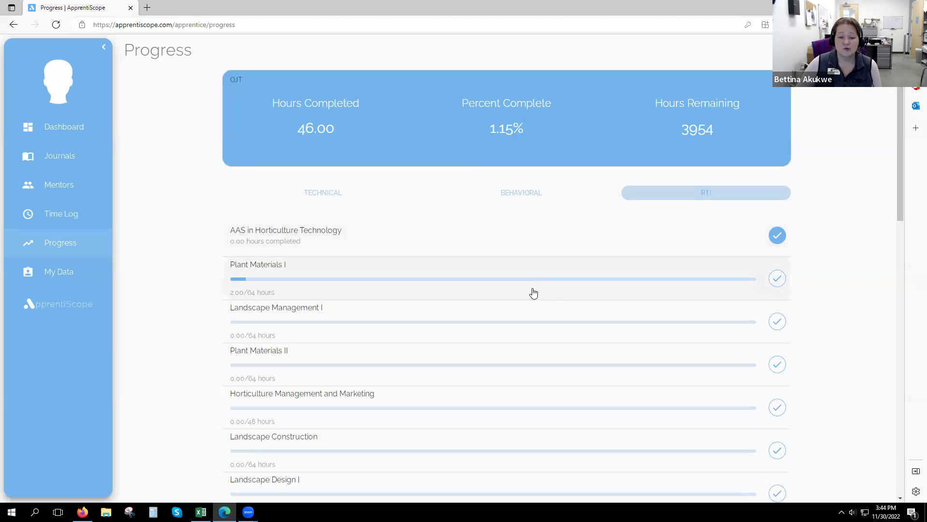
pyautogui.scroll(-9, 536, 290)
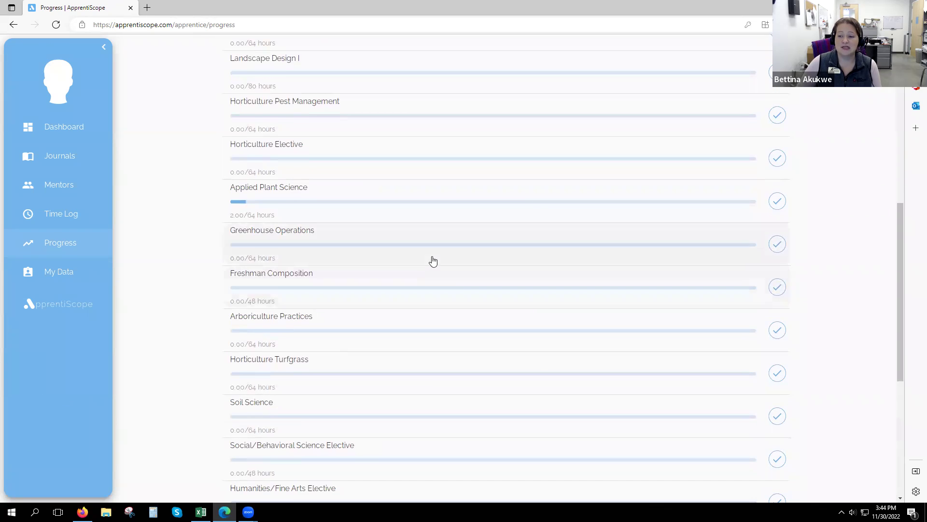
pyautogui.scroll(8, 352, 182)
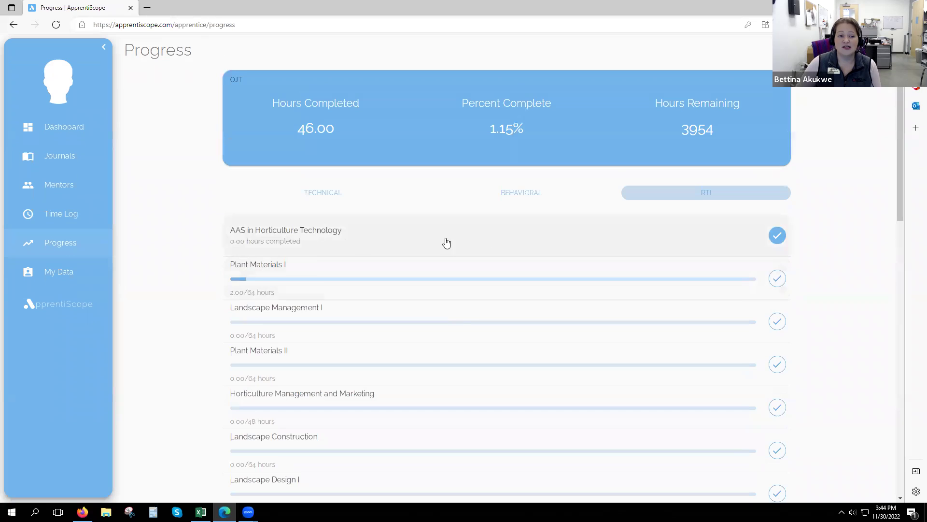
# Review the apprentice's personal, demographic and education information under My Data, dismissing the calendar reminder
pyautogui.click(60, 271)
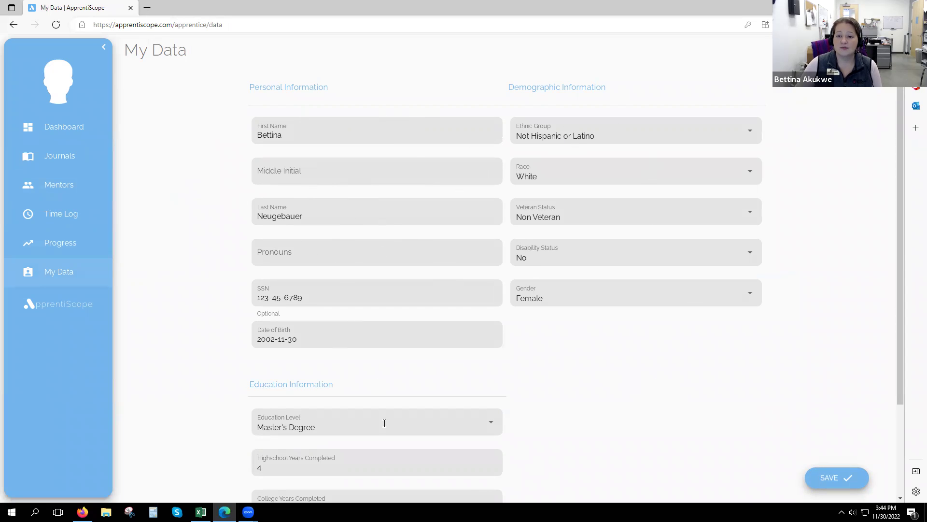
pyautogui.scroll(-2, 300, 249)
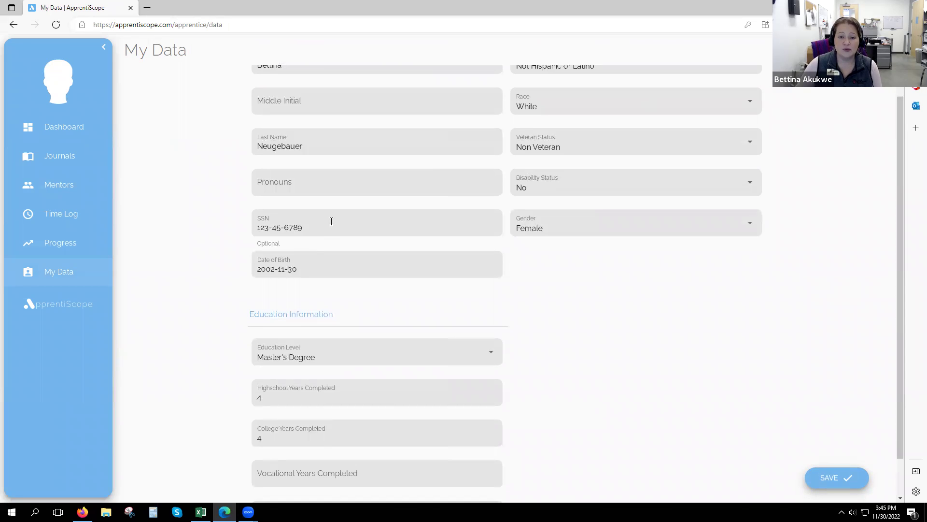
pyautogui.scroll(-1, 399, 250)
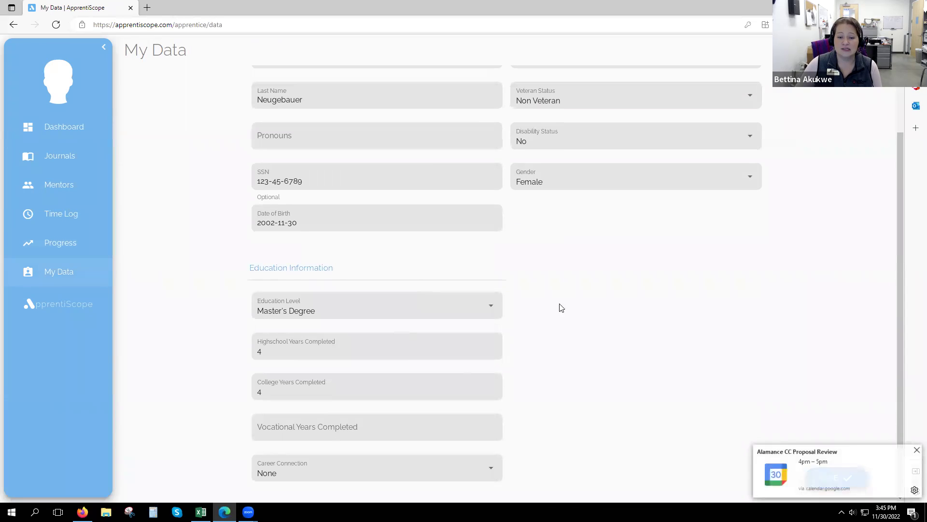
pyautogui.click(917, 449)
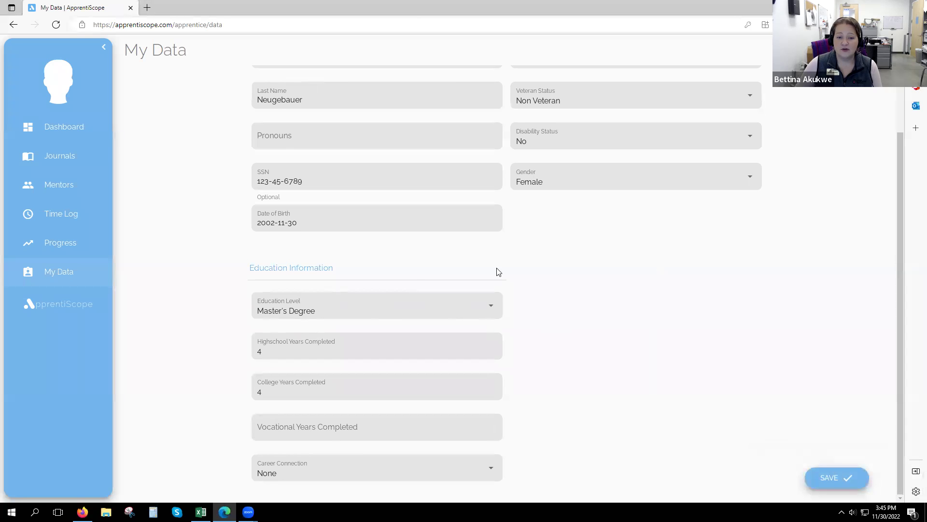
pyautogui.scroll(3, 579, 322)
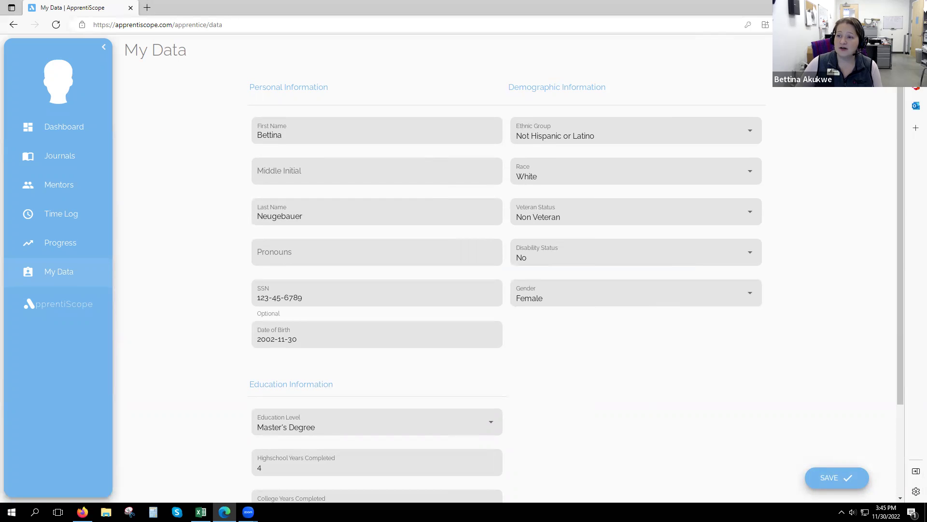
# Check the notifications, then open My Account to view the profile's general information
pyautogui.click(815, 50)
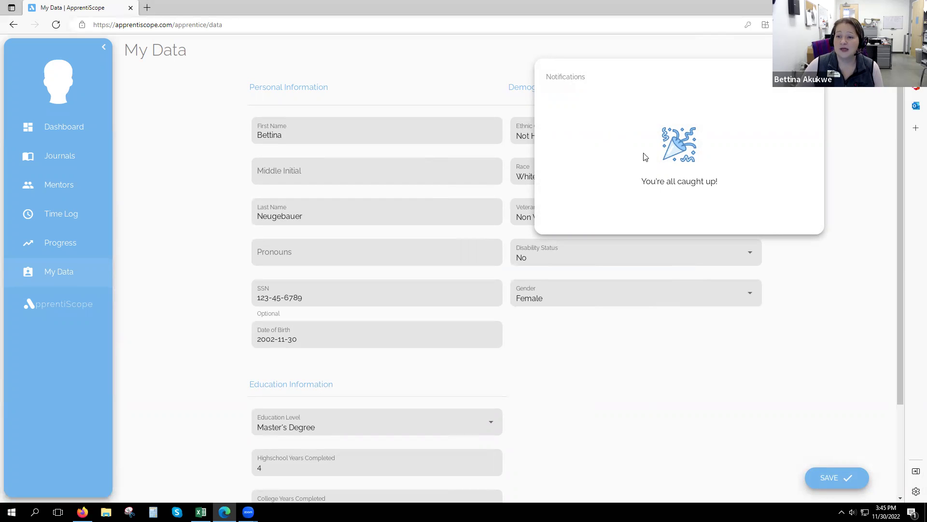
pyautogui.click(875, 48)
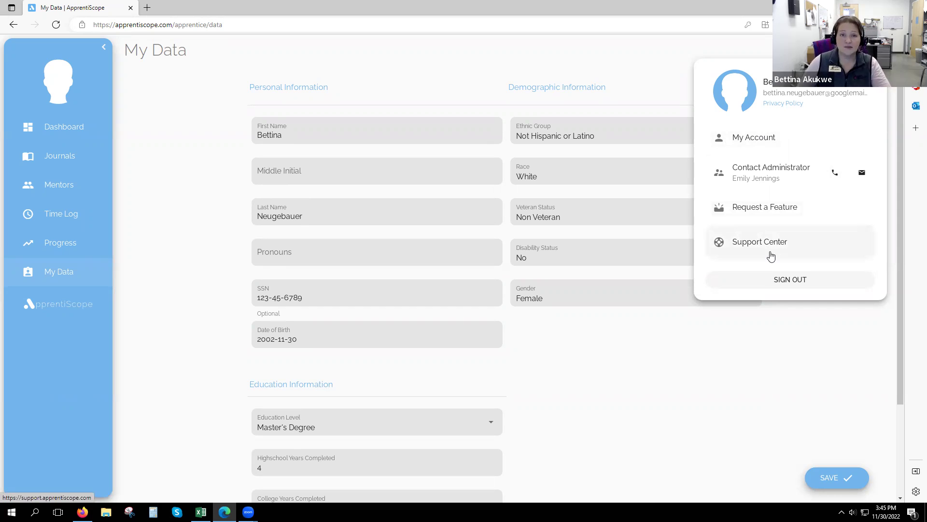
pyautogui.click(768, 143)
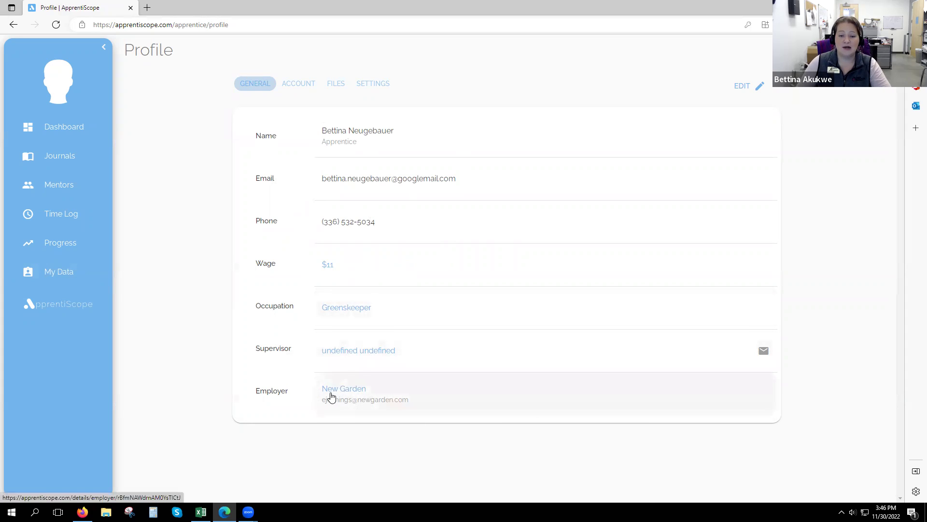
# Examine the profile's account options, uploaded files and notification settings, then return to the Progress page
pyautogui.click(299, 84)
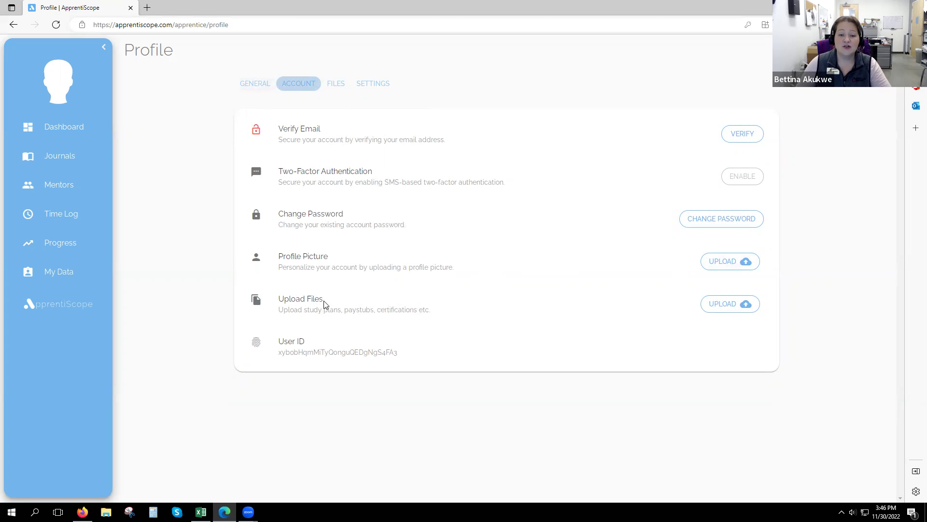
pyautogui.click(335, 83)
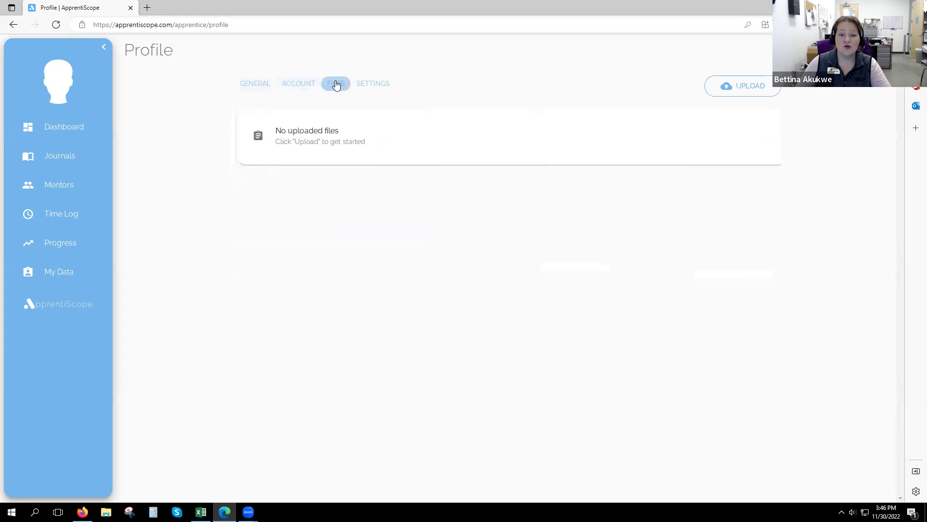
pyautogui.click(371, 84)
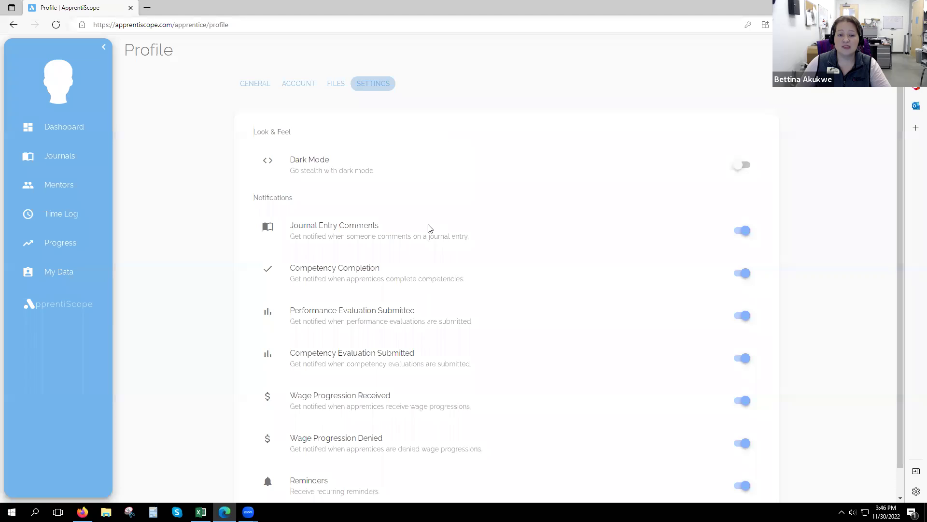
pyautogui.scroll(-1, 467, 260)
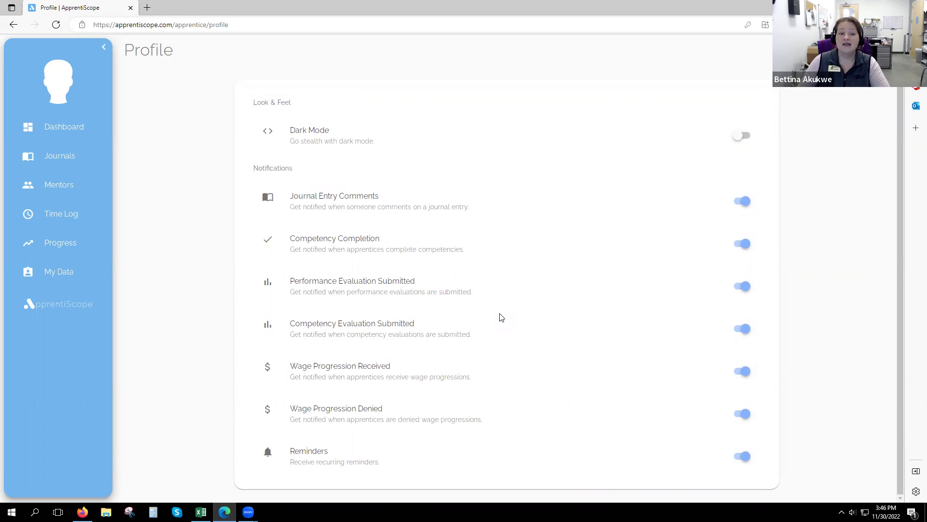
pyautogui.scroll(1, 500, 316)
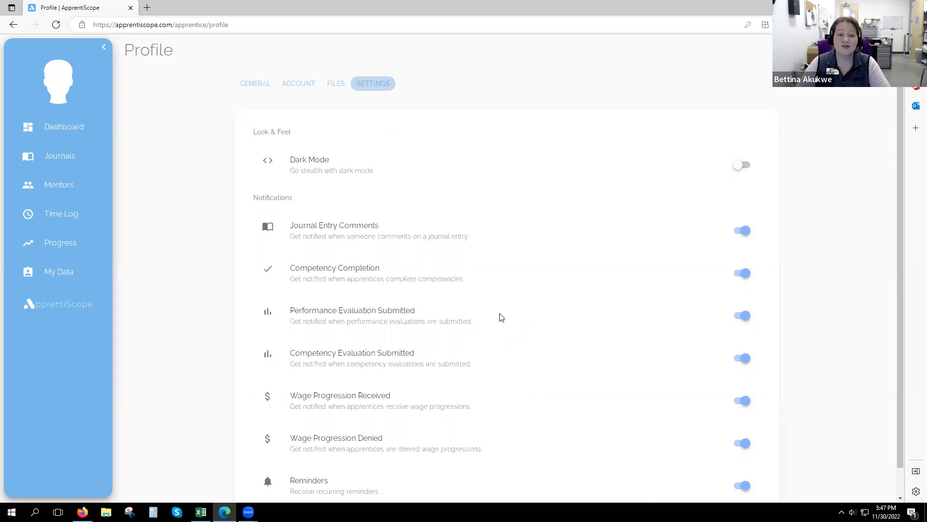
pyautogui.click(42, 244)
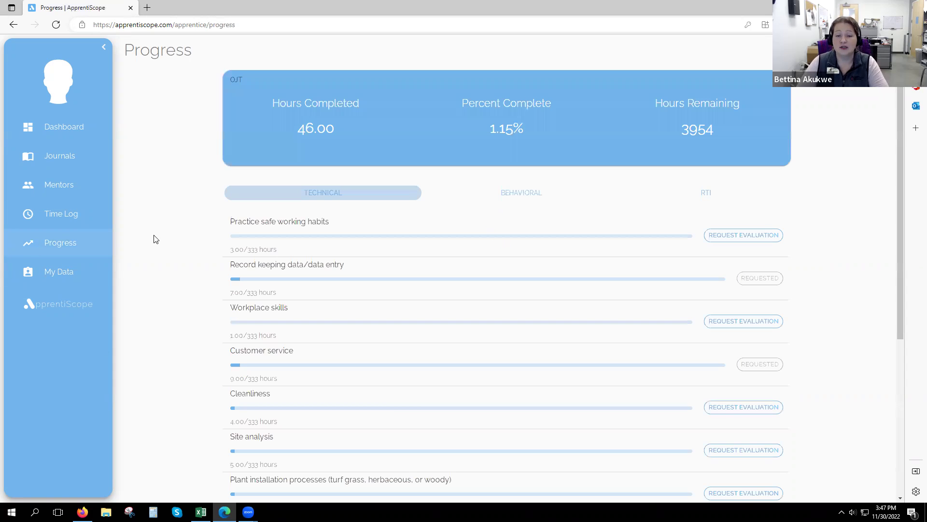